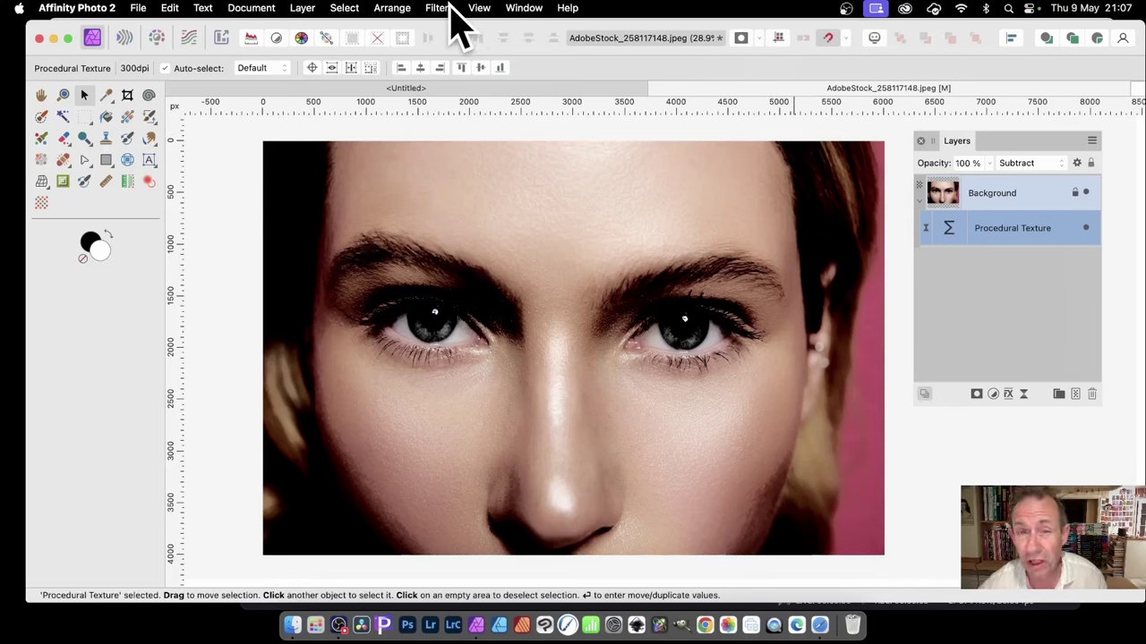
Browse the available live filter layers and dismiss the list without adding one
{"action": "left_click", "coordinate": [304, 9]}
{"action": "mouse_move", "coordinate": [322, 220]}
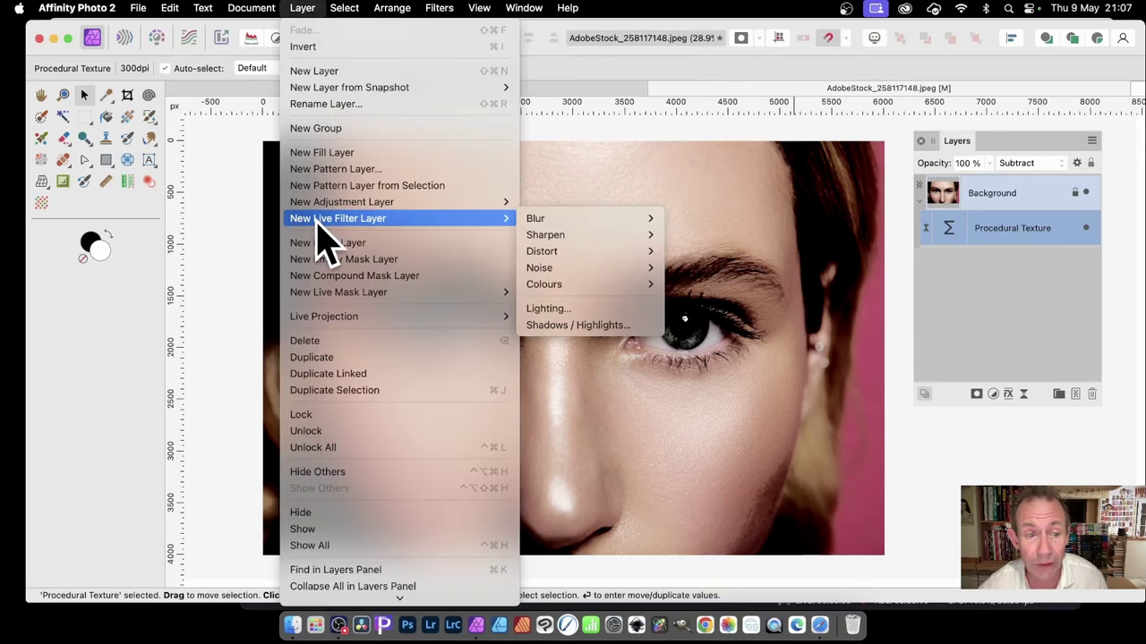
{"action": "mouse_move", "coordinate": [627, 286]}
{"action": "mouse_move", "coordinate": [638, 238]}
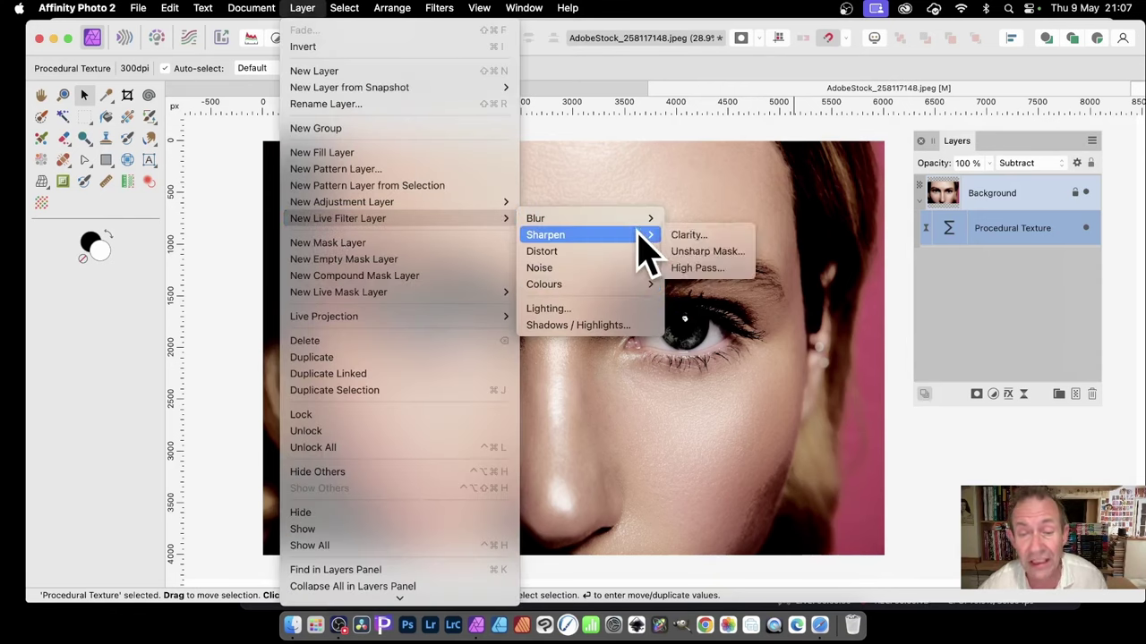
{"action": "left_click", "coordinate": [965, 328]}
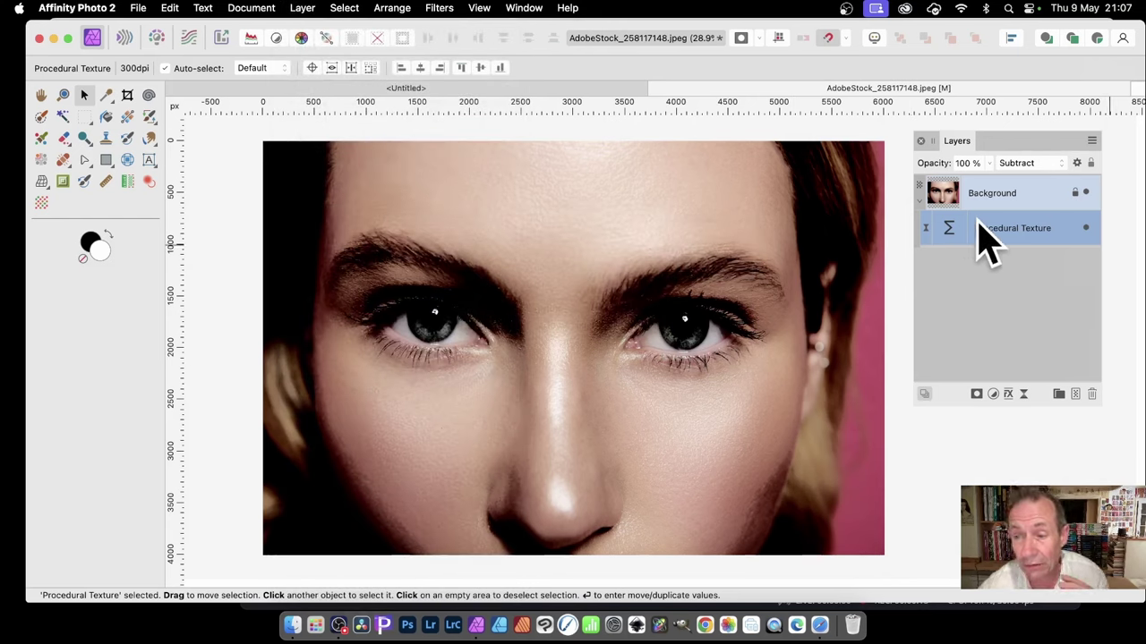
Try moving the Procedural Texture layer up, then hide and reshow it to compare
{"action": "mouse_move", "coordinate": [989, 235]}
{"action": "left_mouse_down"}
{"action": "mouse_move", "coordinate": [988, 187]}
{"action": "mouse_move", "coordinate": [981, 229]}
{"action": "left_mouse_up"}
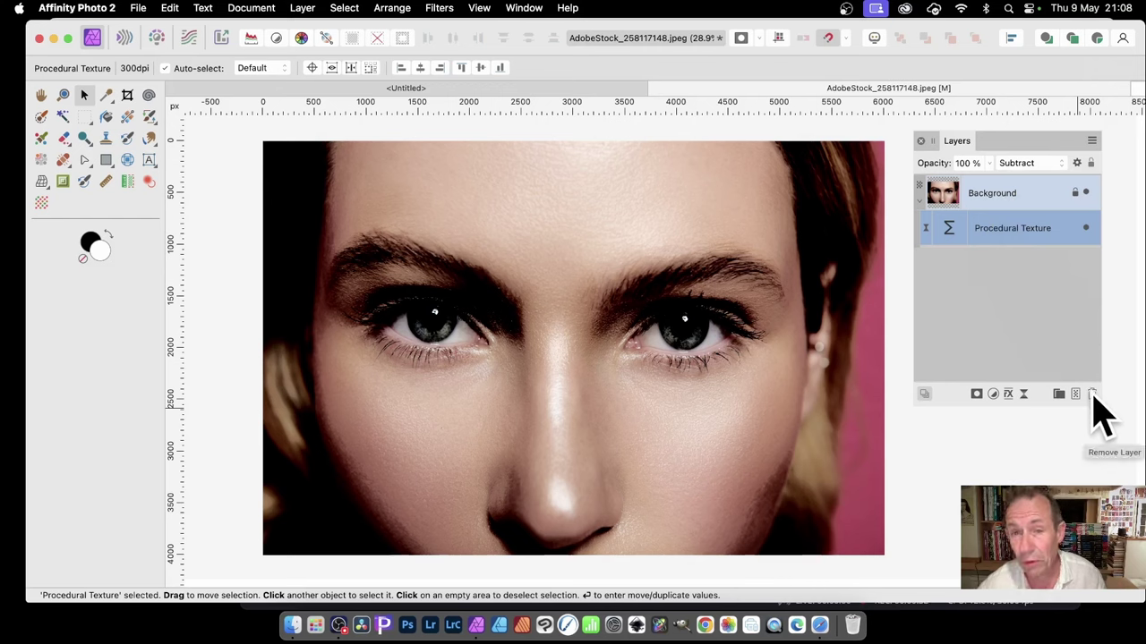
{"action": "left_click", "coordinate": [1086, 228]}
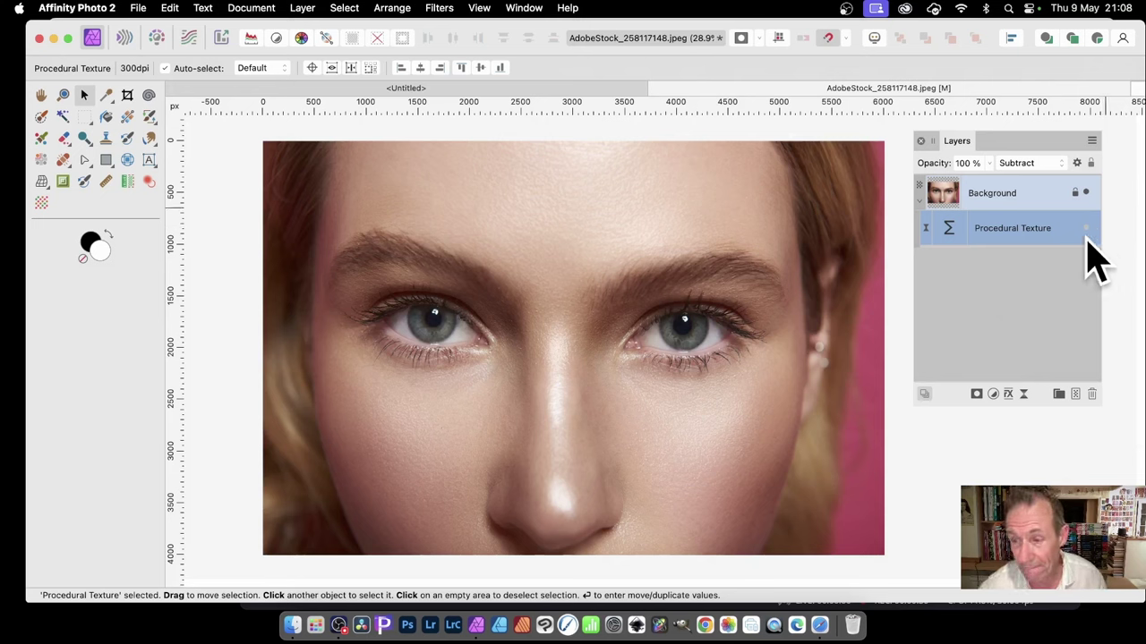
{"action": "left_click", "coordinate": [1087, 228]}
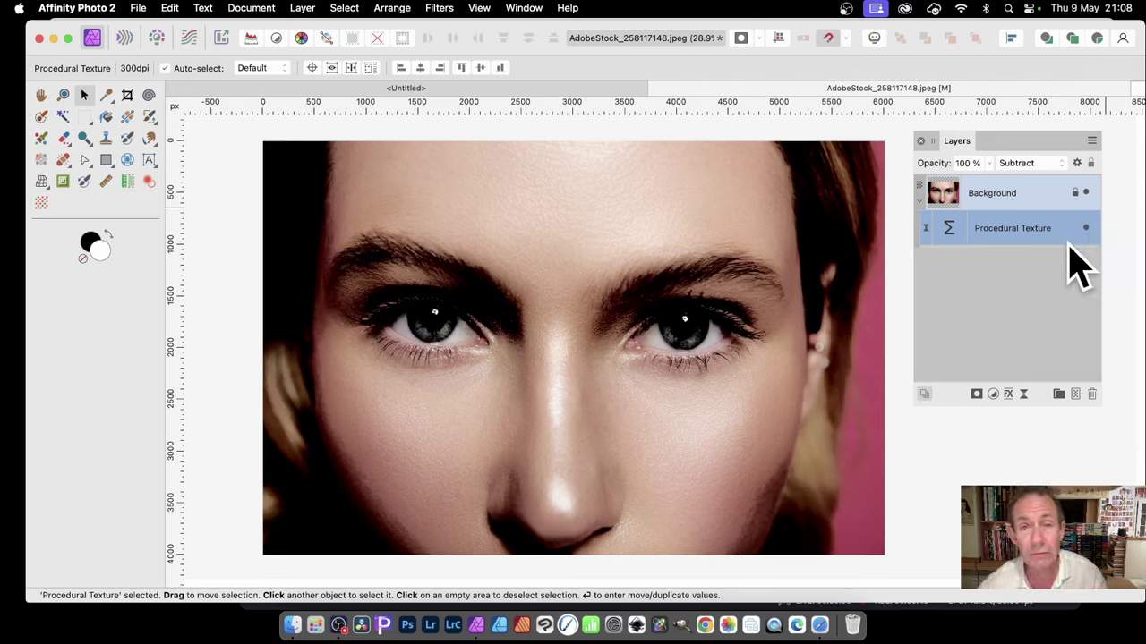
Open the Procedural Texture settings beside the canvas and review blend modes, keeping Subtract
{"action": "double_click", "coordinate": [950, 231]}
{"action": "left_click_drag", "start_coordinate": [939, 248], "coordinate": [285, 161]}
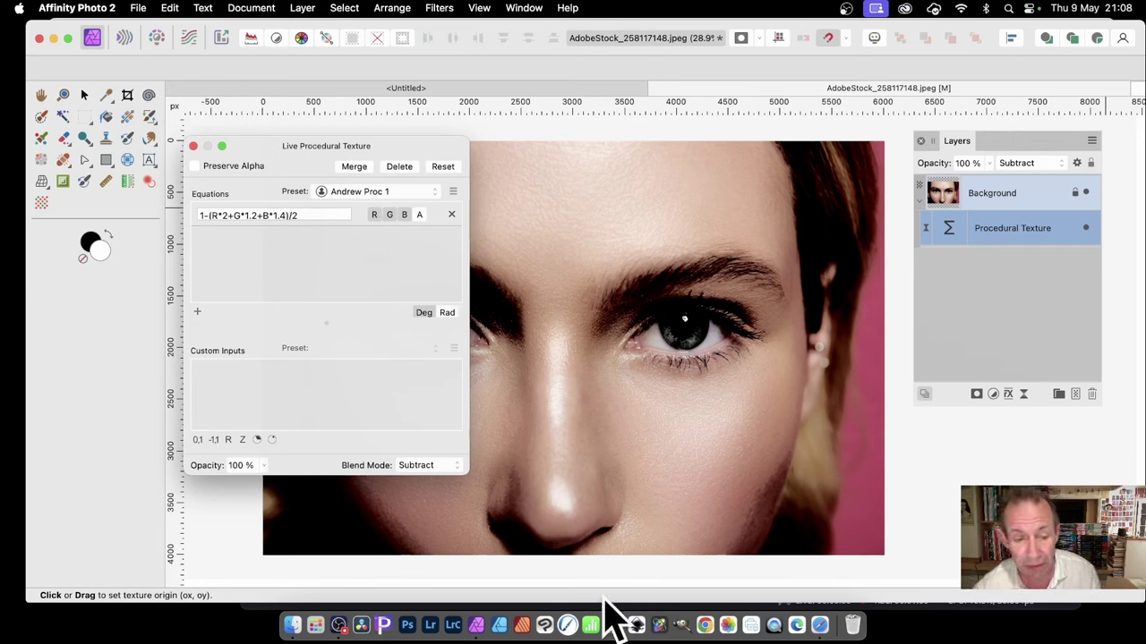
{"action": "left_click", "coordinate": [446, 475]}
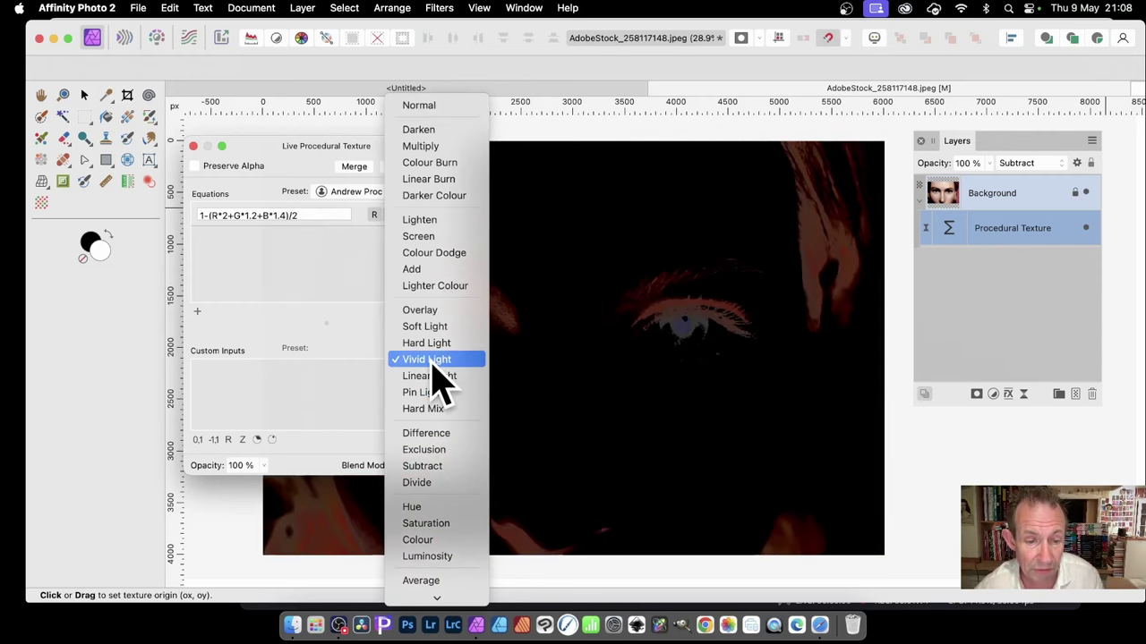
{"action": "left_click", "coordinate": [340, 302]}
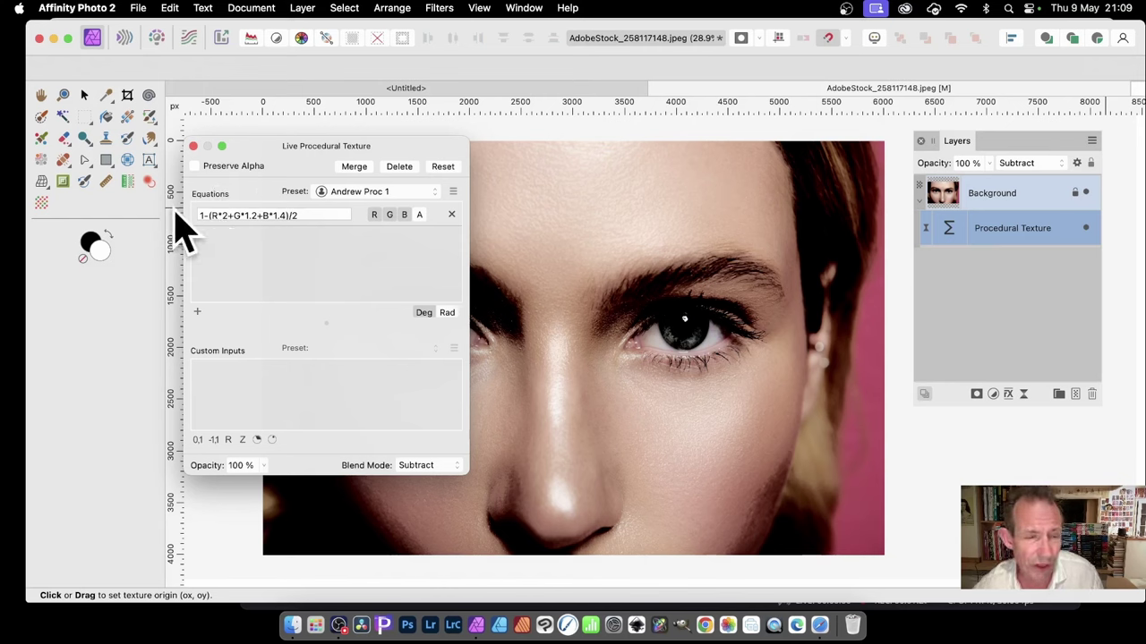
Change the equation's divisor from 2 to 4 and close the filter settings
{"action": "left_click", "coordinate": [313, 215]}
{"action": "key", "text": "BackSpace"}
{"action": "type", "text": "4"}
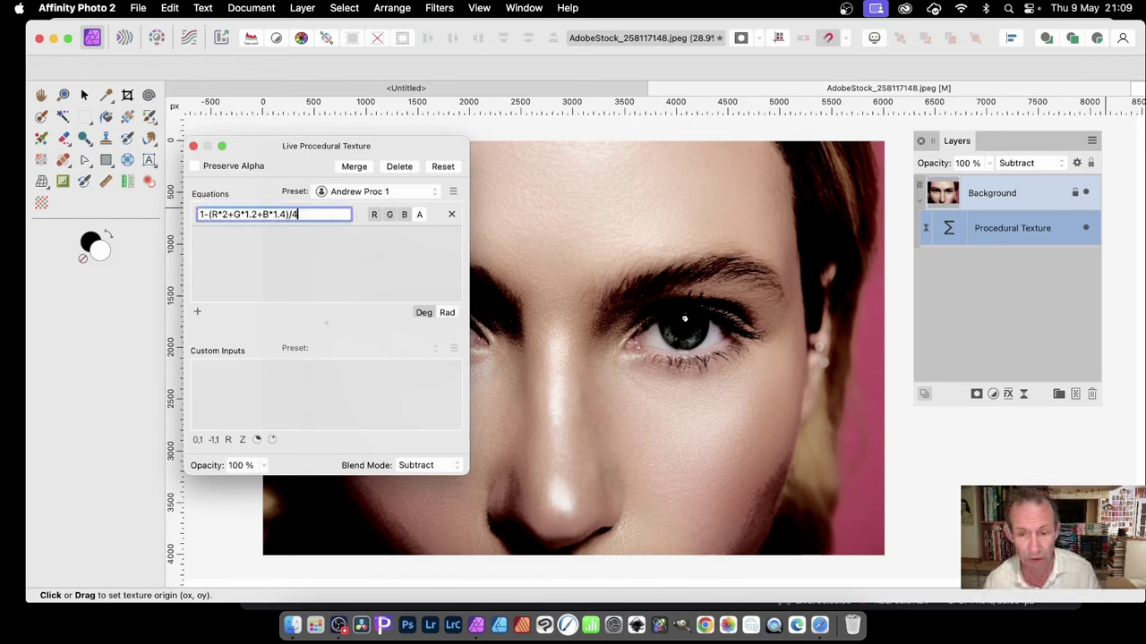
{"action": "key", "text": "Return"}
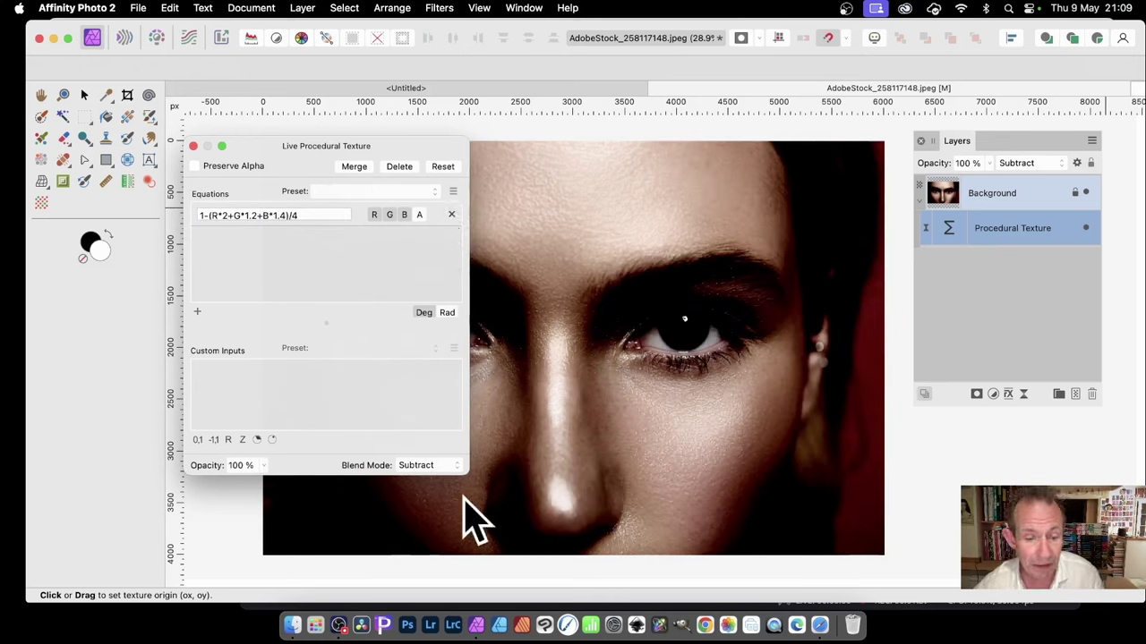
{"action": "left_click", "coordinate": [193, 146]}
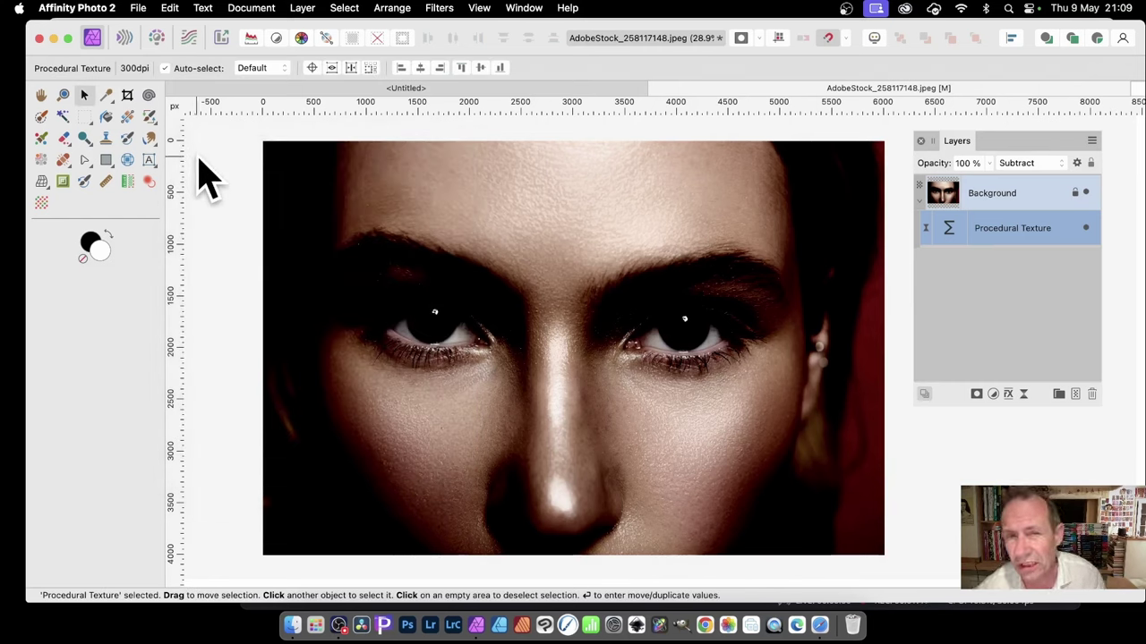
Reopen the Procedural Texture settings and change the divisor to 7
{"action": "double_click", "coordinate": [949, 229]}
{"action": "left_click_drag", "start_coordinate": [969, 231], "coordinate": [329, 164]}
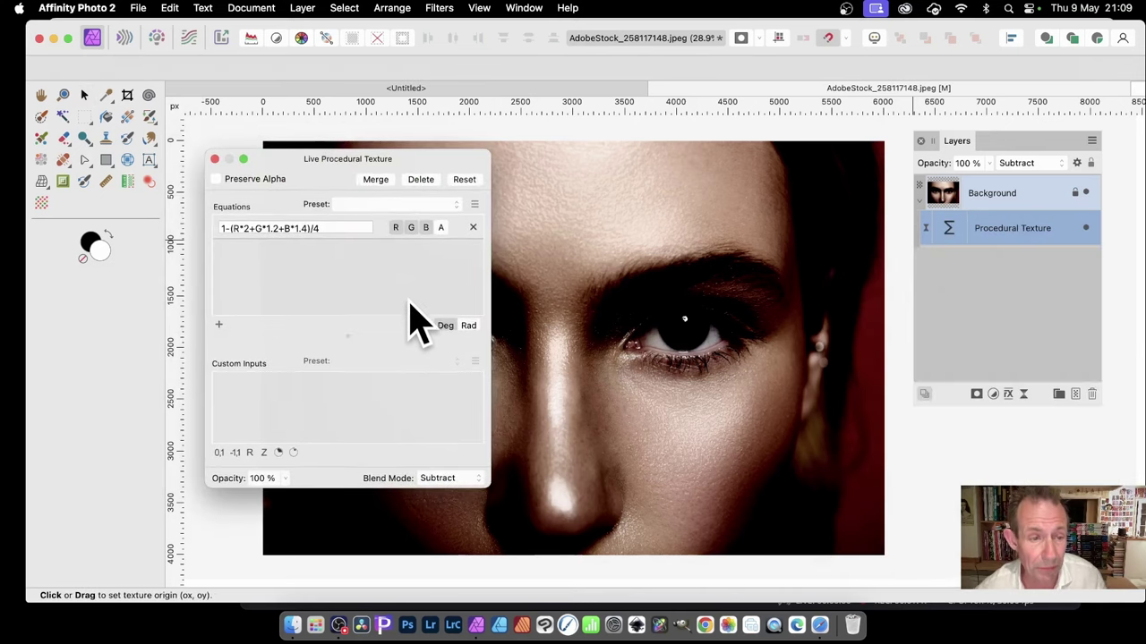
{"action": "left_click", "coordinate": [352, 227]}
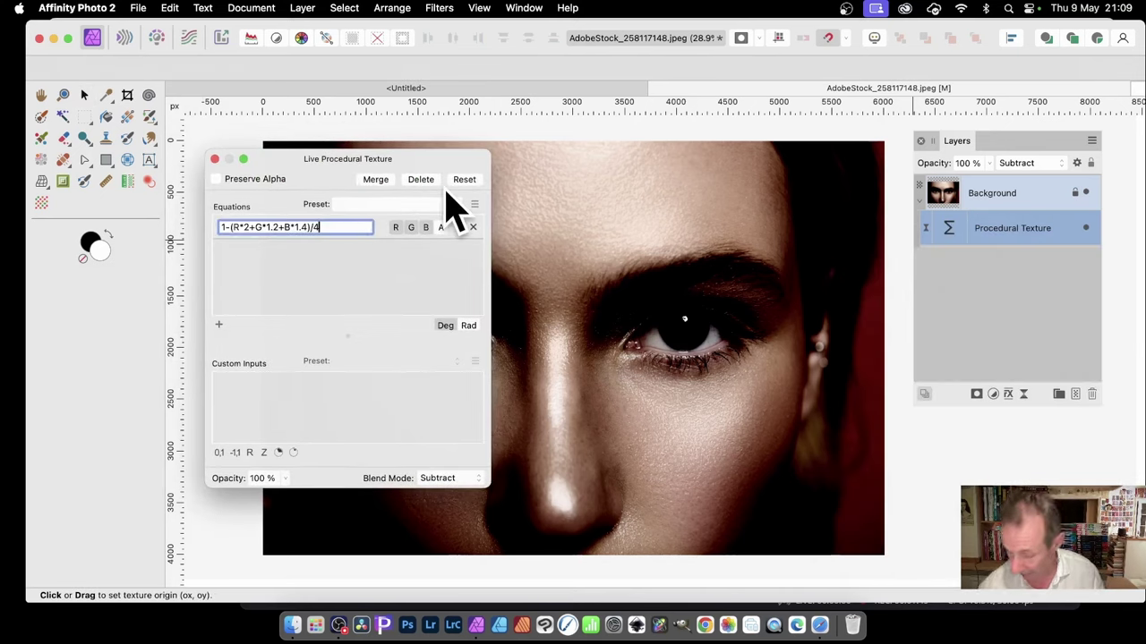
{"action": "key", "text": "BackSpace"}
{"action": "type", "text": "7"}
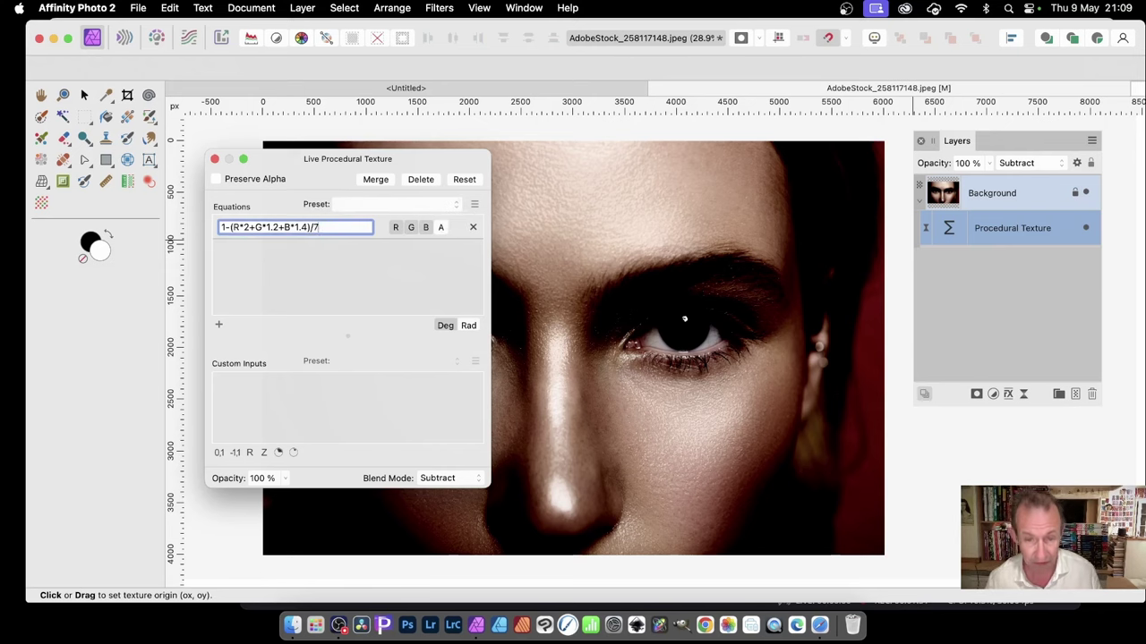
{"action": "key", "text": "Return"}
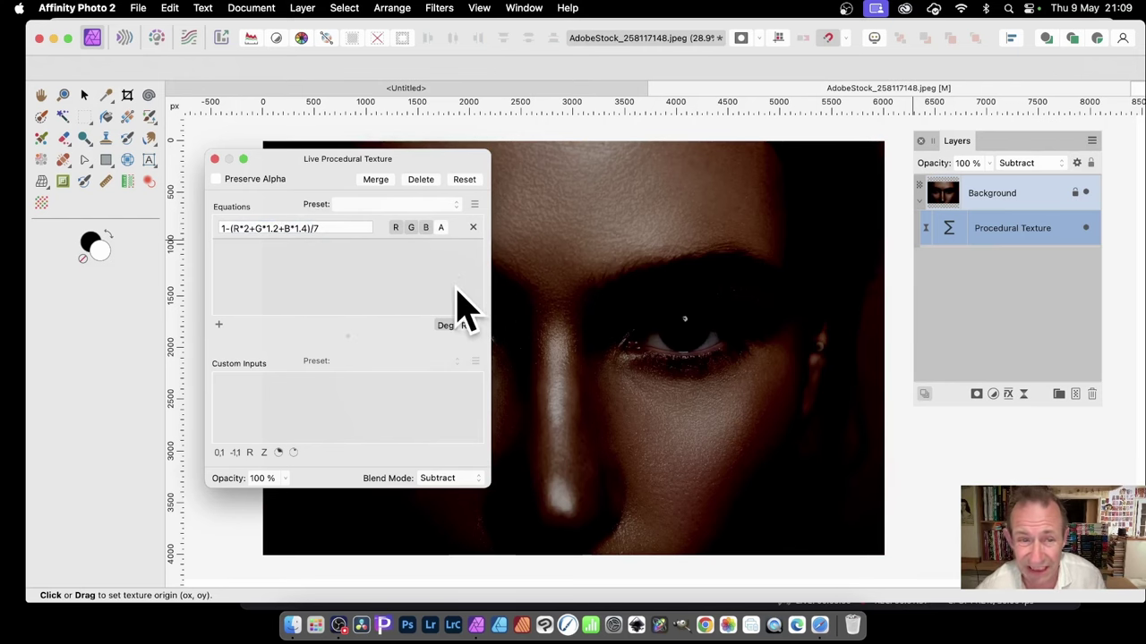
Apply the first custom equation preset, restoring the /2 equation and bright portrait
{"action": "left_click", "coordinate": [423, 205]}
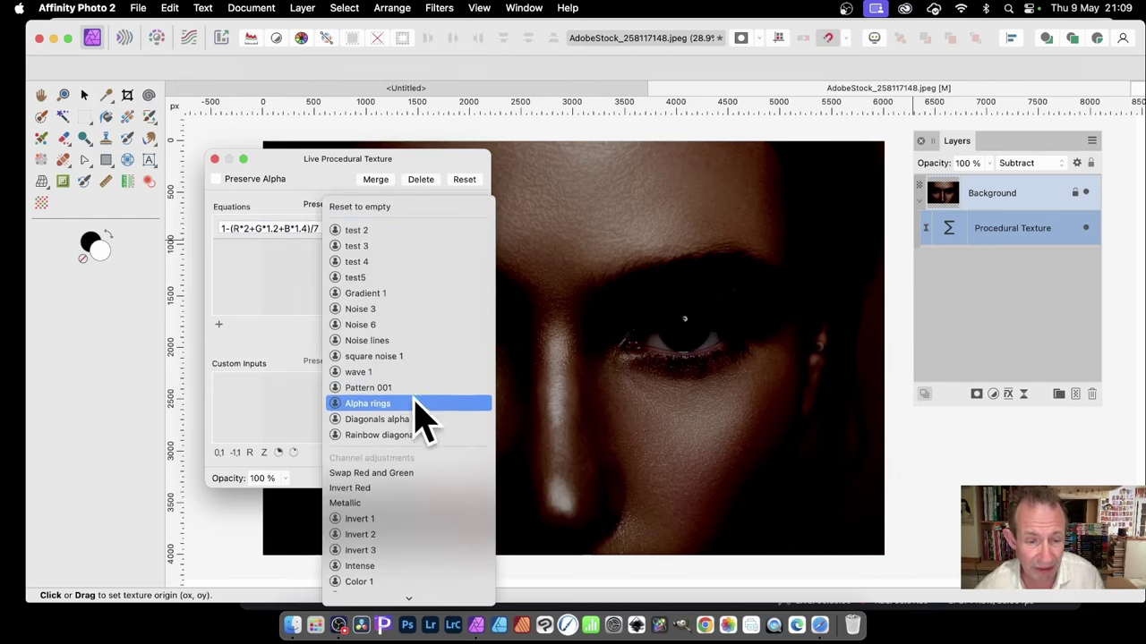
{"action": "scroll", "coordinate": [399, 336], "scroll_direction": "down", "scroll_amount": 3}
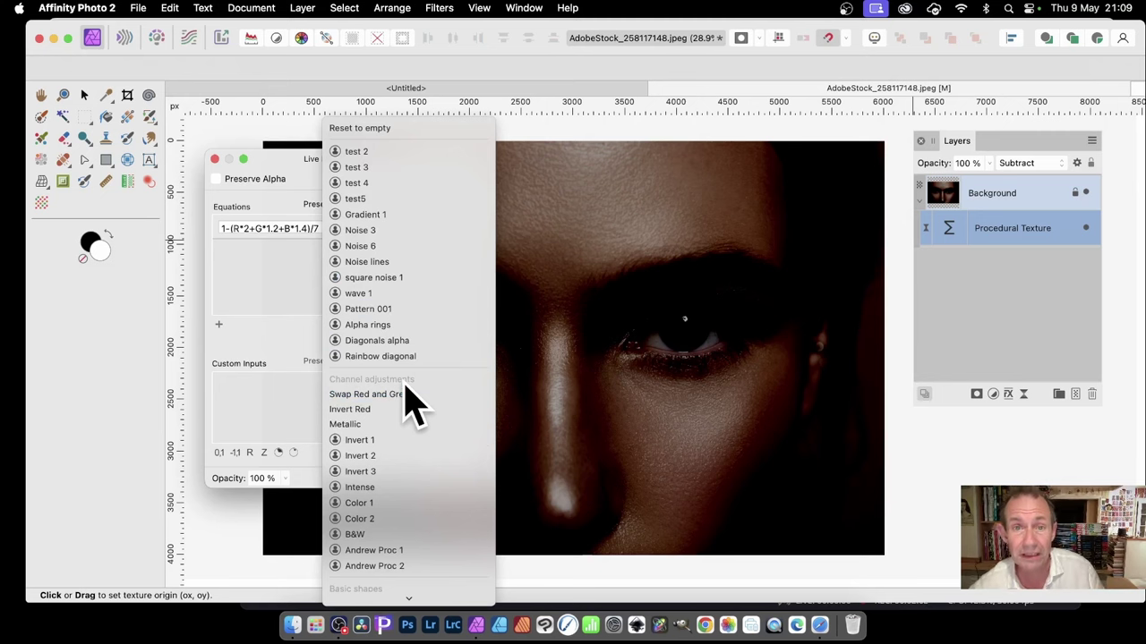
{"action": "scroll", "coordinate": [408, 412], "scroll_direction": "down", "scroll_amount": 3}
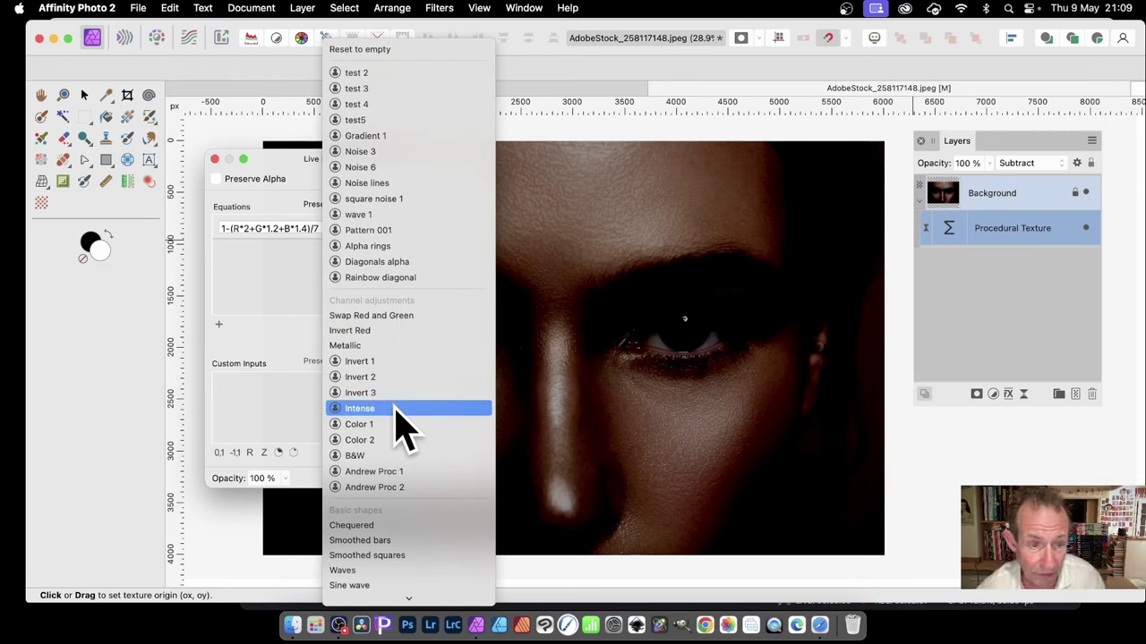
{"action": "left_click", "coordinate": [394, 473]}
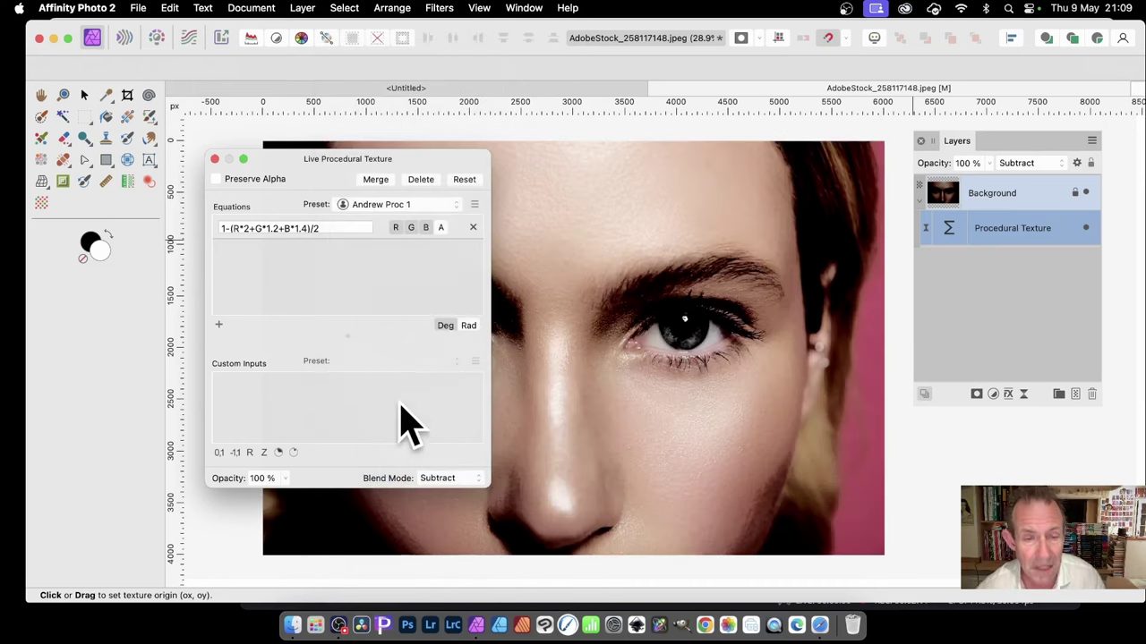
{"action": "left_click", "coordinate": [474, 204]}
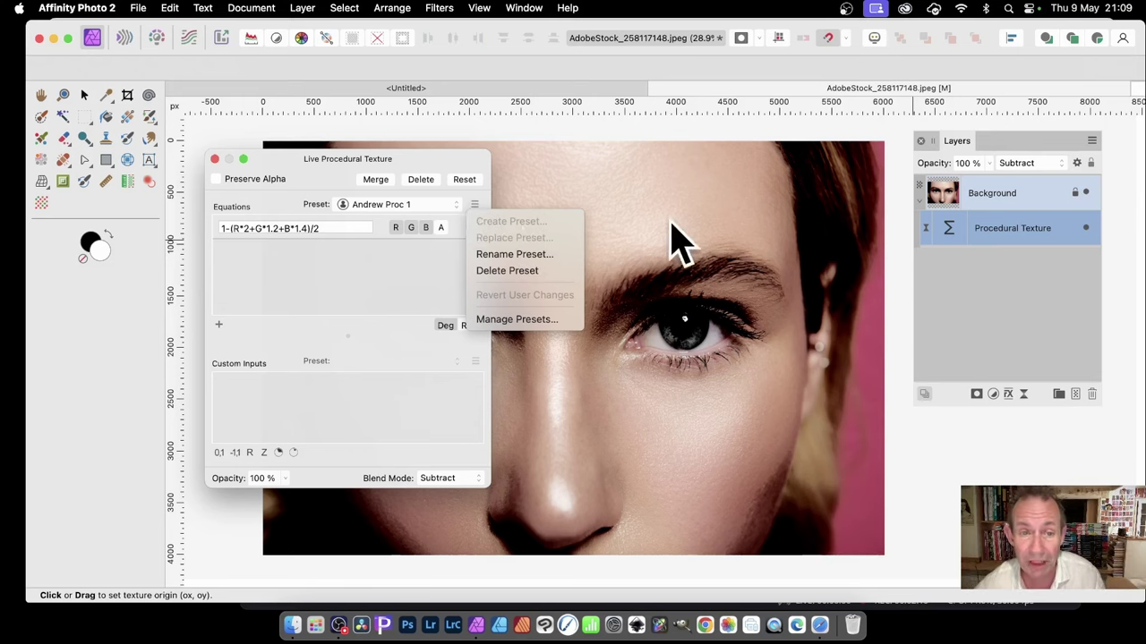
{"action": "left_click", "coordinate": [440, 273]}
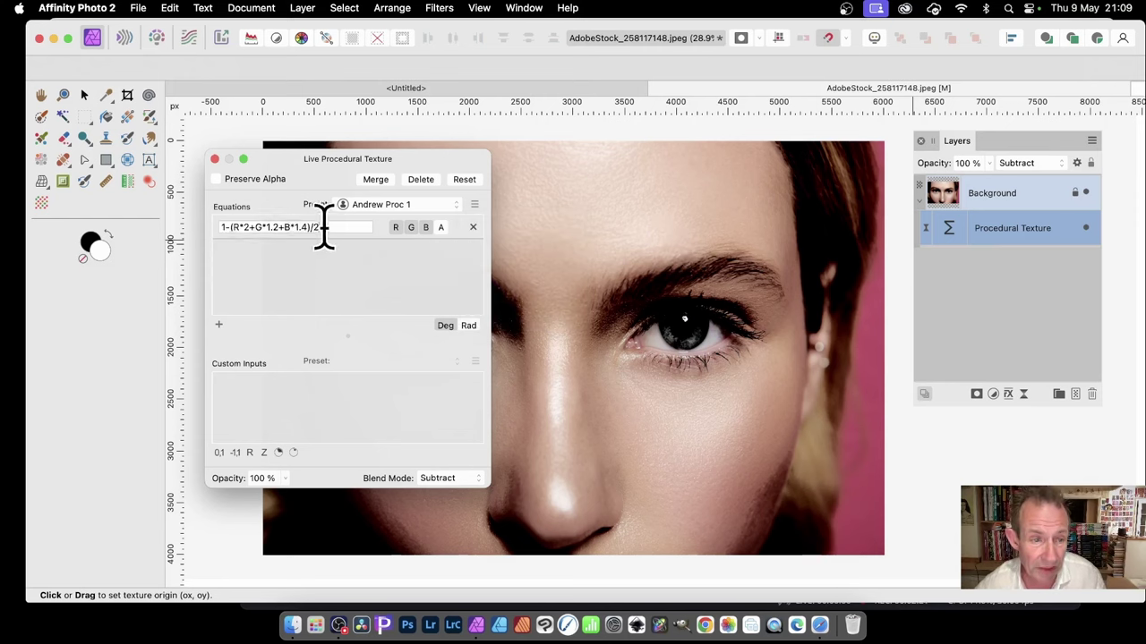
Change the equation's divisor to 8 and start creating a preset from it
{"action": "left_click", "coordinate": [322, 230]}
{"action": "key", "text": "BackSpace"}
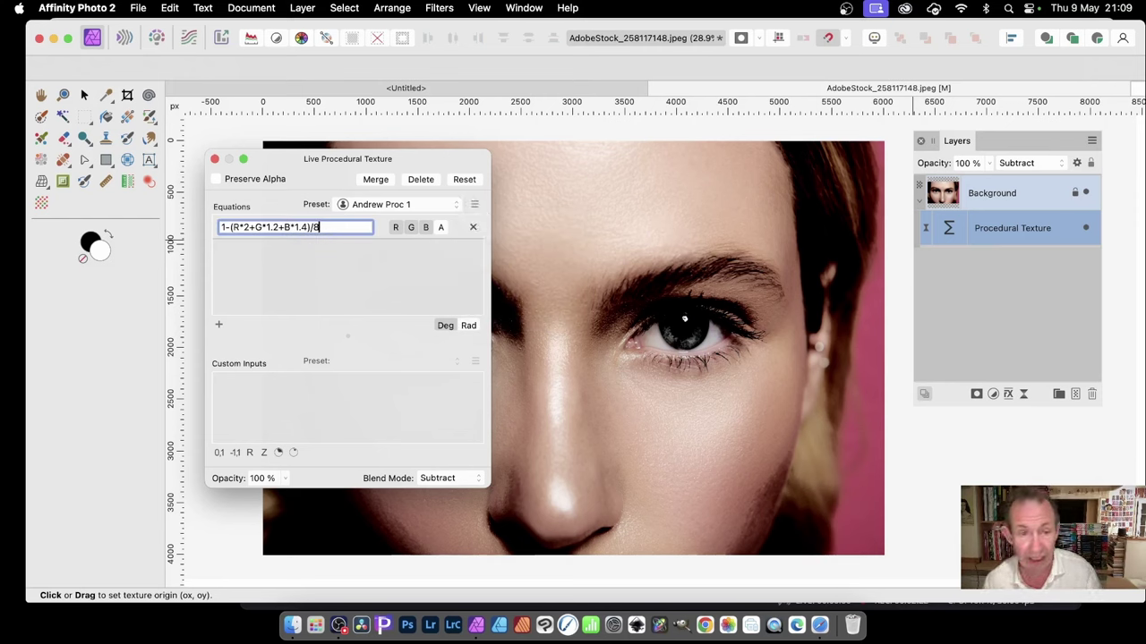
{"action": "type", "text": "8"}
{"action": "key", "text": "Return"}
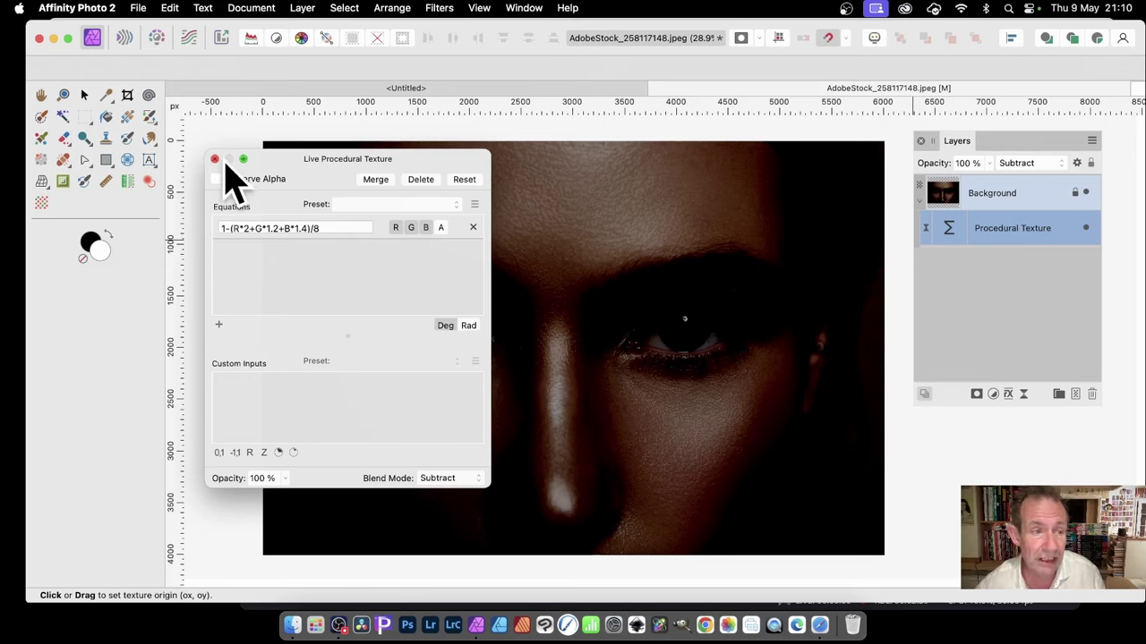
{"action": "left_click", "coordinate": [475, 205]}
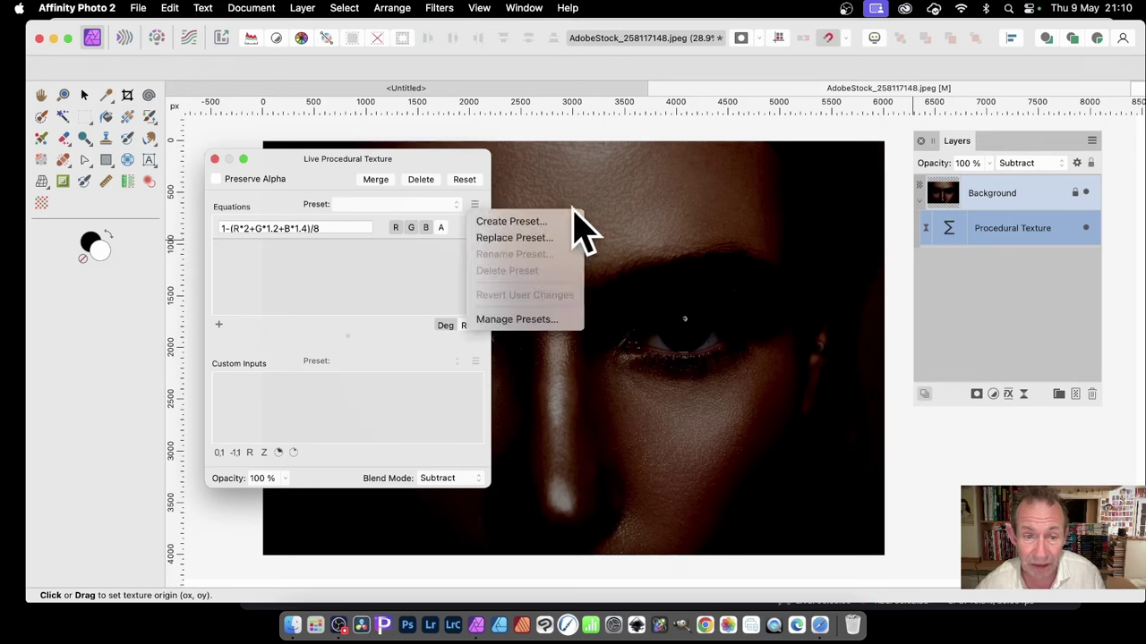
{"action": "left_click", "coordinate": [524, 222]}
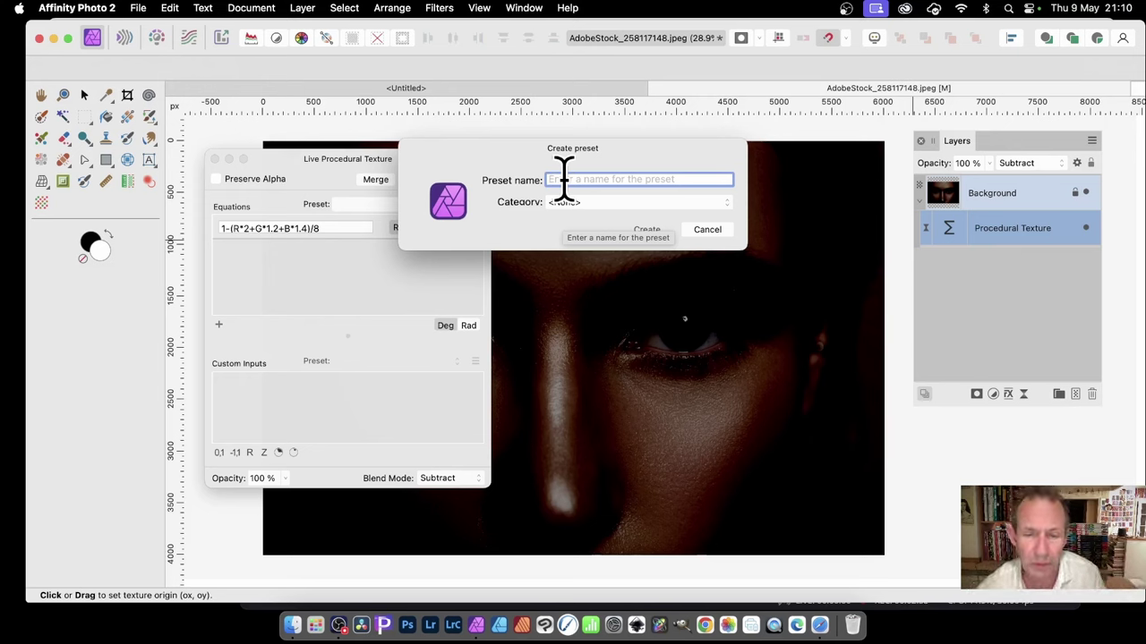
Name the new /8 equation preset and create it under Channel adjustments
{"action": "type", "text": "Andrew Proc 3"}
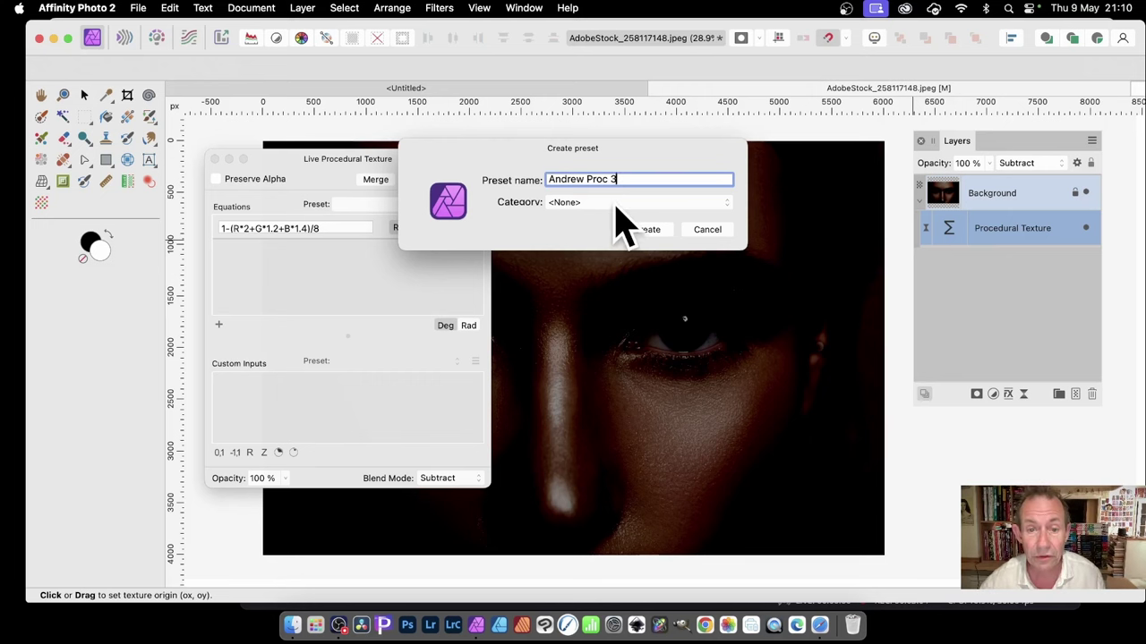
{"action": "left_click", "coordinate": [616, 204]}
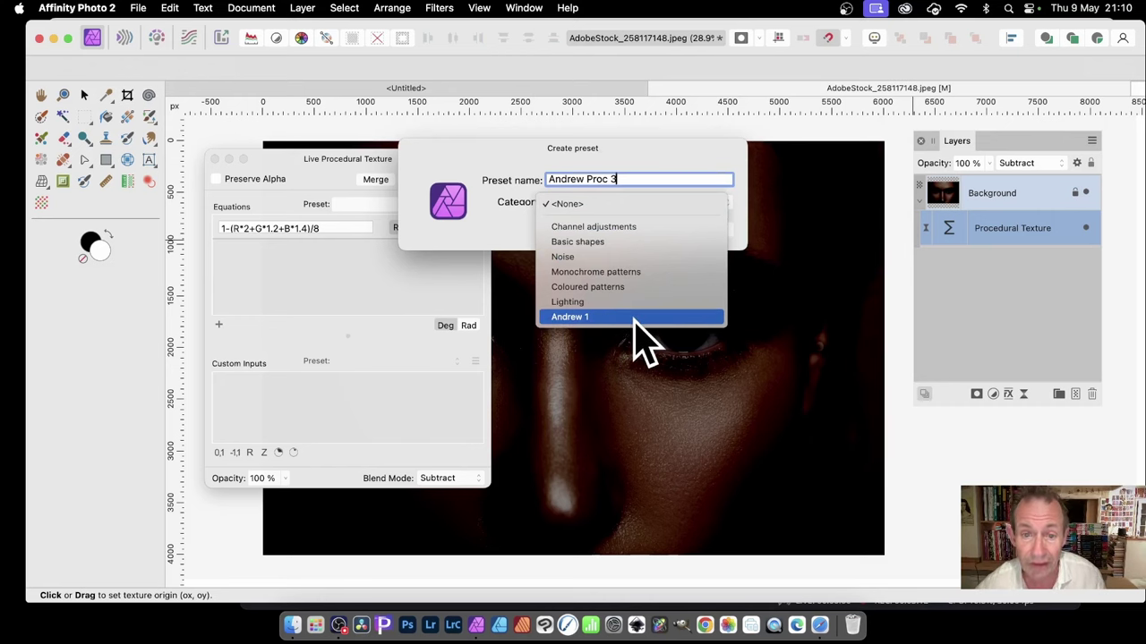
{"action": "left_click", "coordinate": [626, 229]}
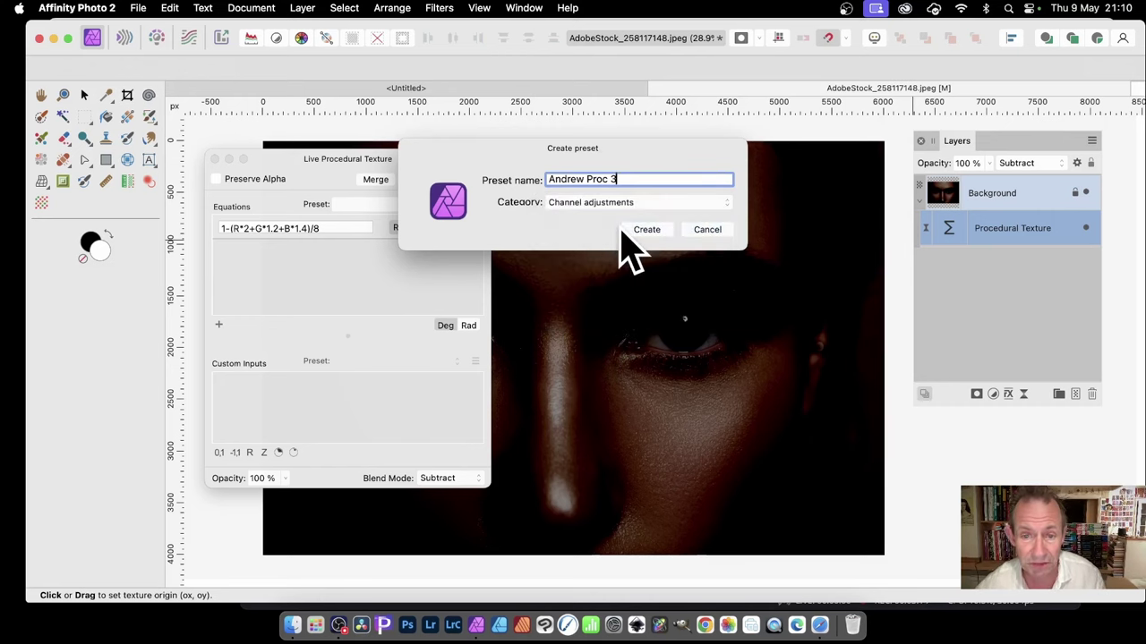
{"action": "left_click", "coordinate": [652, 229]}
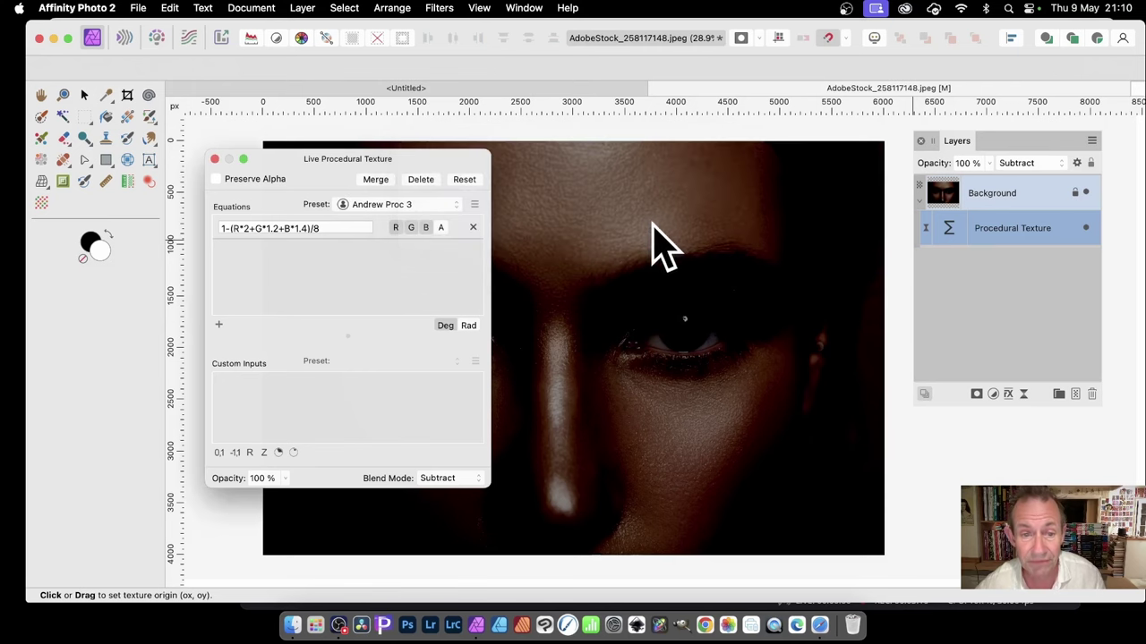
Reopen the texture settings, try the second custom preset, then reapply the first
{"action": "left_click", "coordinate": [215, 158]}
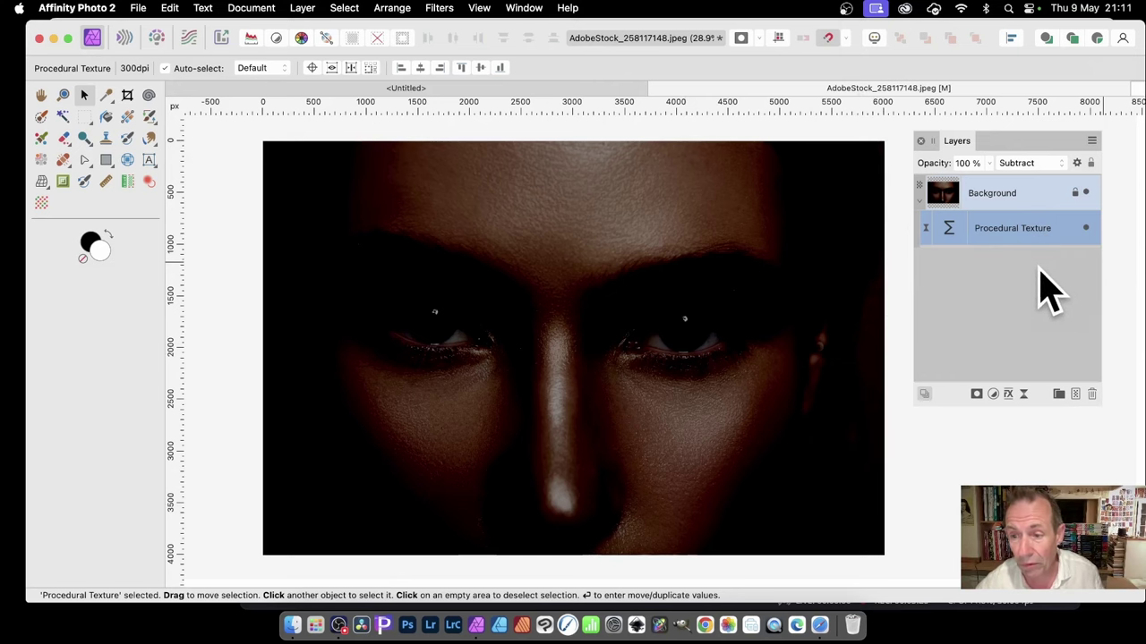
{"action": "double_click", "coordinate": [949, 231]}
{"action": "left_click_drag", "start_coordinate": [967, 256], "coordinate": [414, 167]}
{"action": "left_click", "coordinate": [467, 189]}
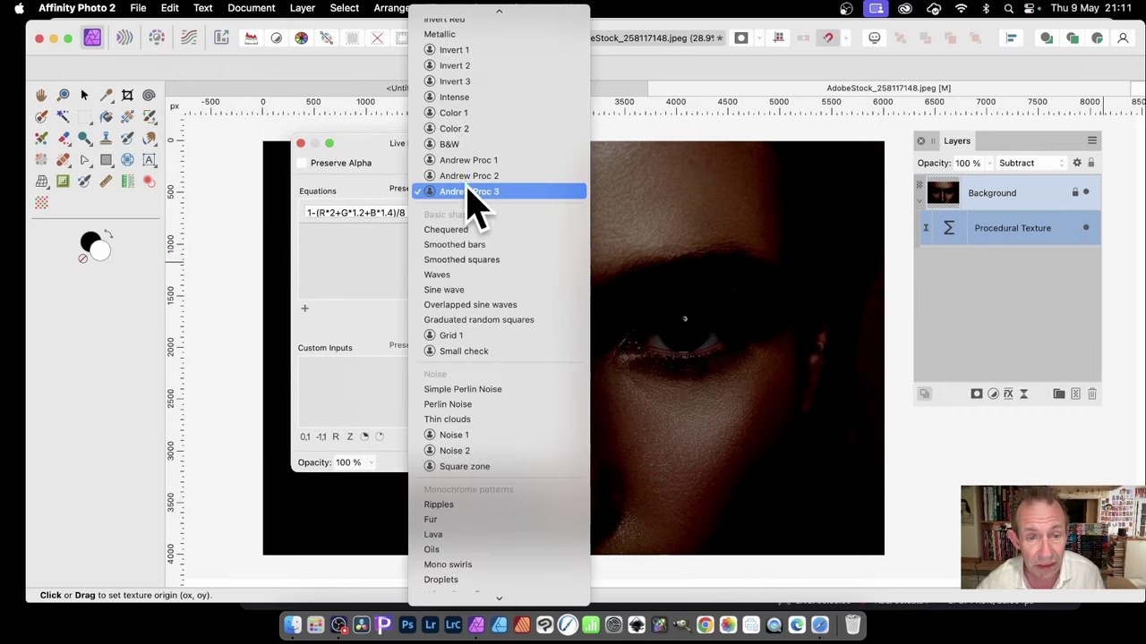
{"action": "left_click", "coordinate": [488, 175]}
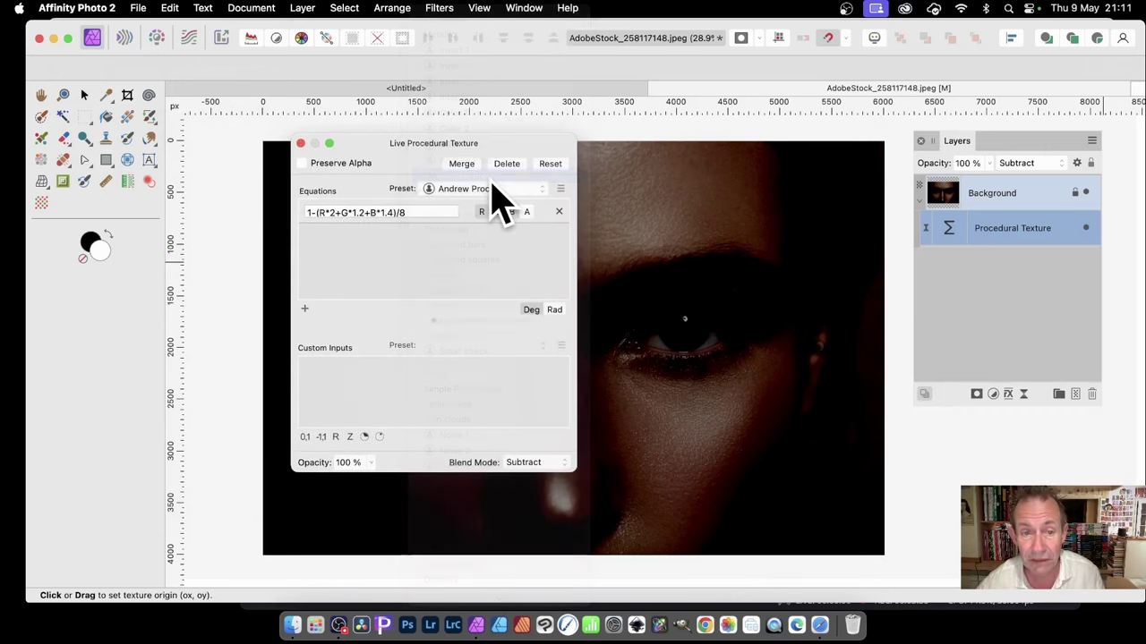
{"action": "left_click", "coordinate": [486, 190]}
{"action": "left_click", "coordinate": [485, 178]}
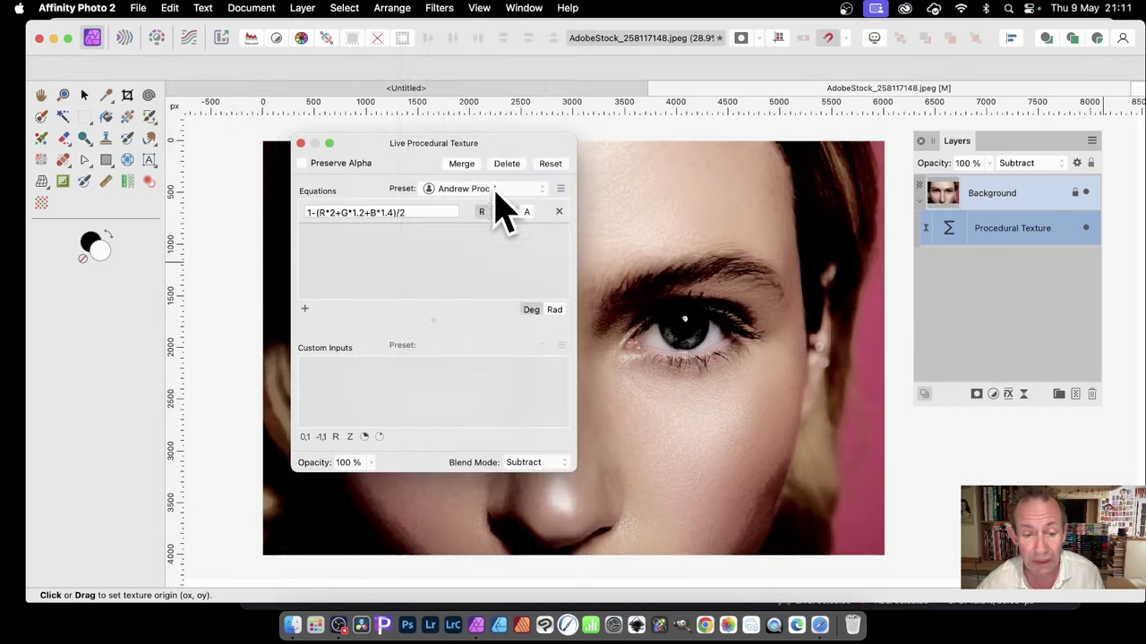
Set the texture's blend mode to Colour Dodge and close the settings
{"action": "left_click", "coordinate": [544, 465]}
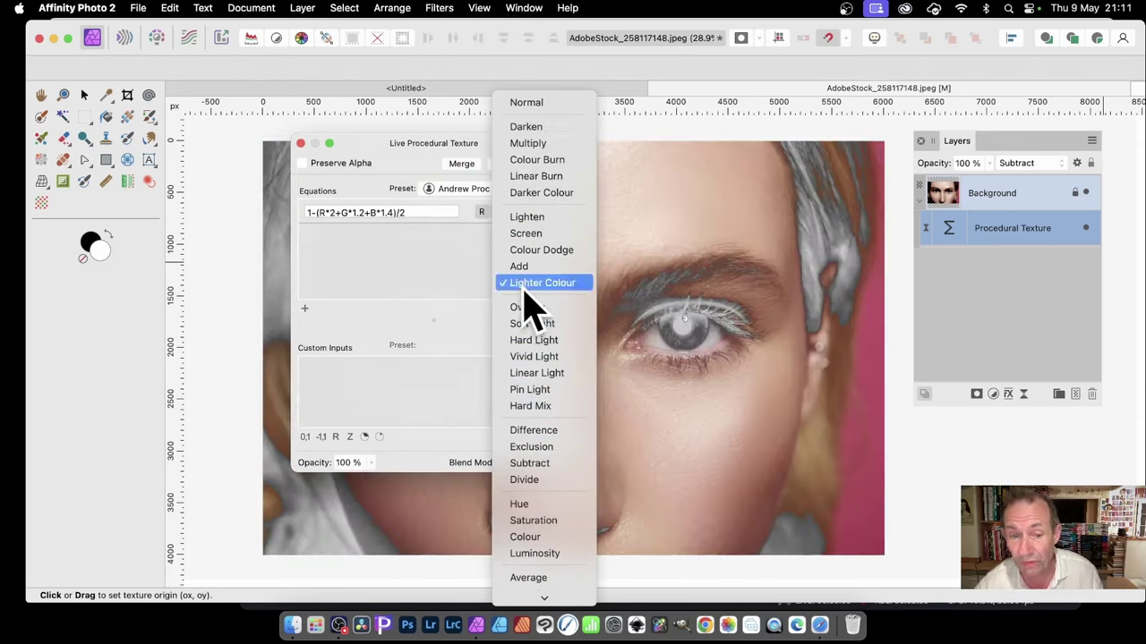
{"action": "left_click", "coordinate": [541, 250]}
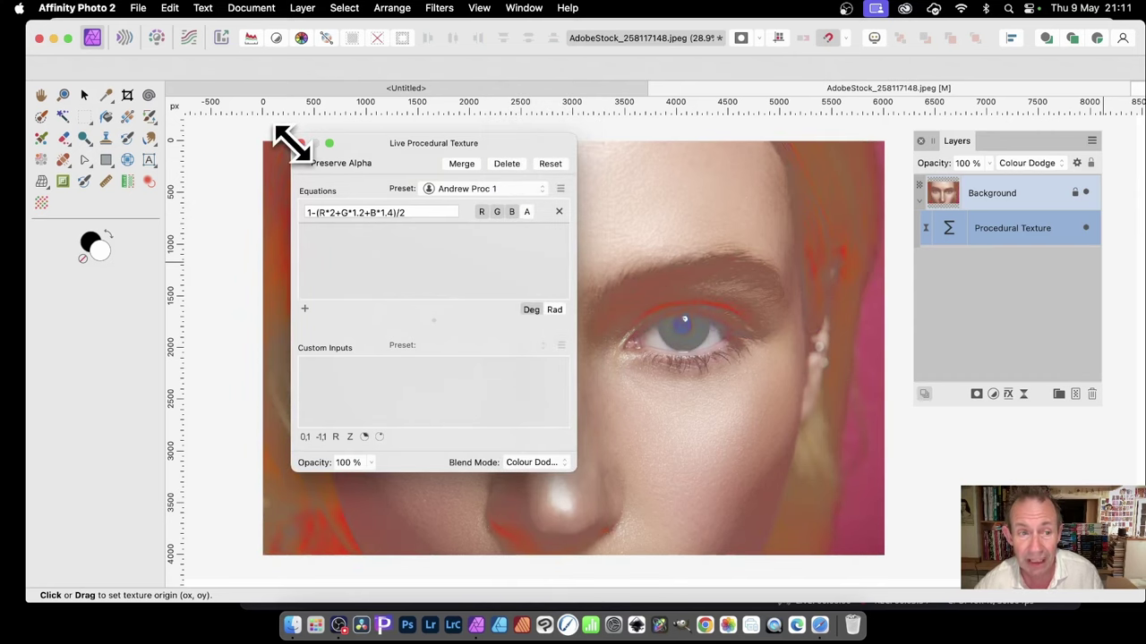
{"action": "left_click", "coordinate": [301, 144]}
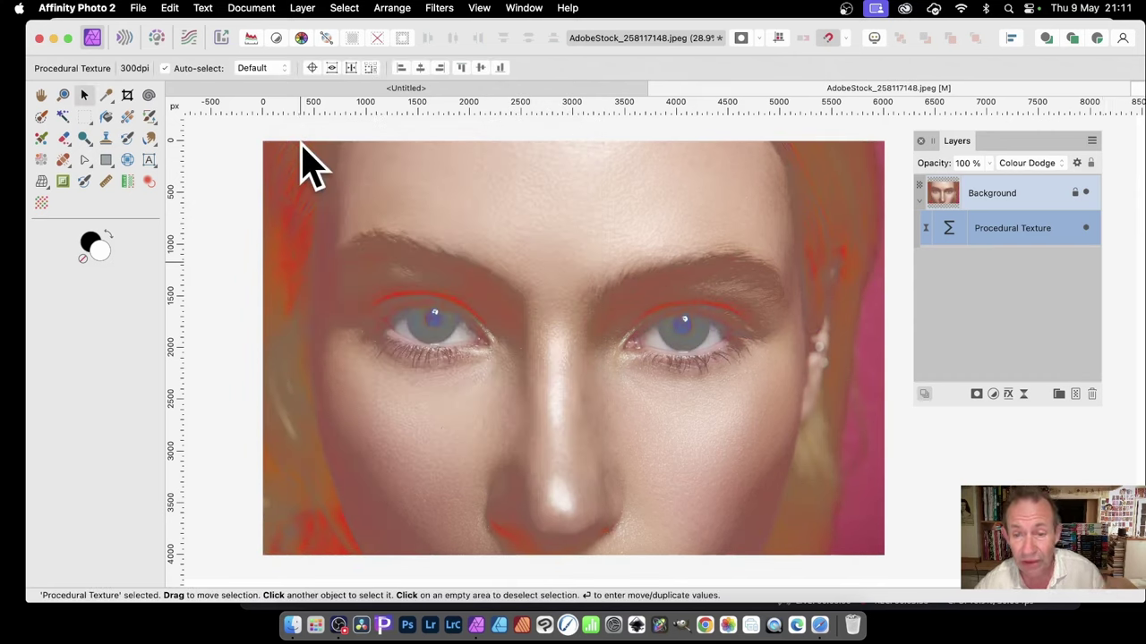